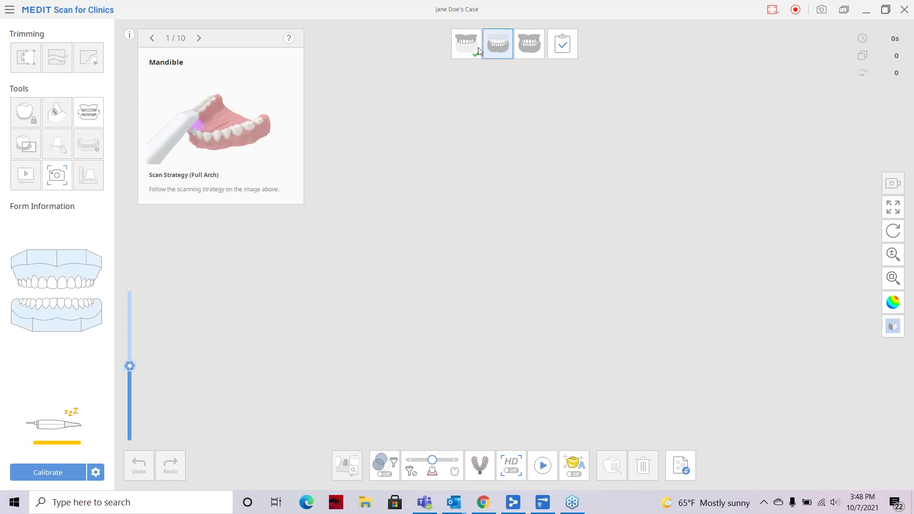
Enable the Smart Stitching option in the scanning settings and return to the mandible scan stage
left_click(9, 12)
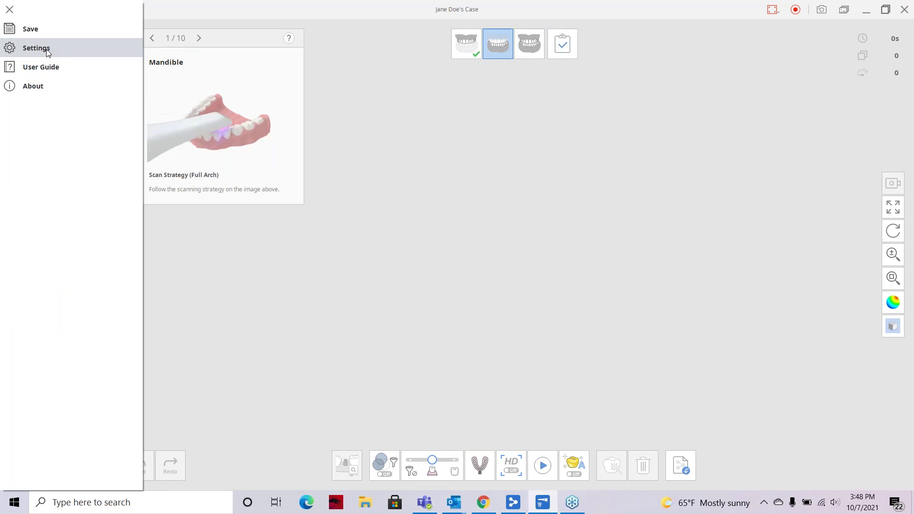
left_click(47, 50)
scroll(227, 246, "down", 3)
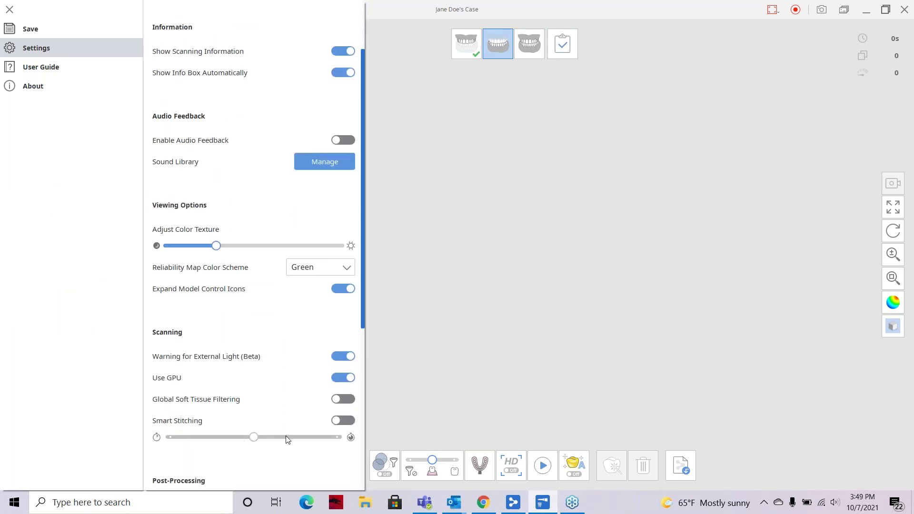
left_click(345, 420)
left_click(348, 422)
left_click(340, 424)
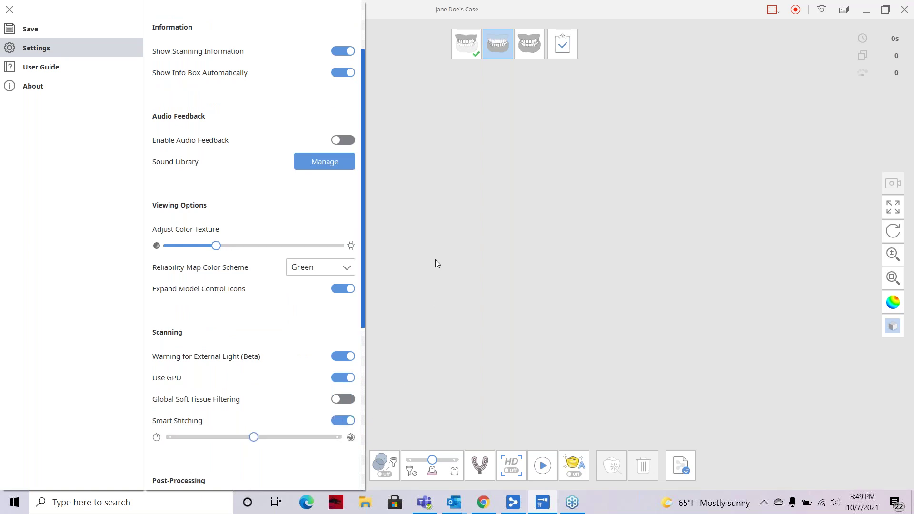
left_click(447, 254)
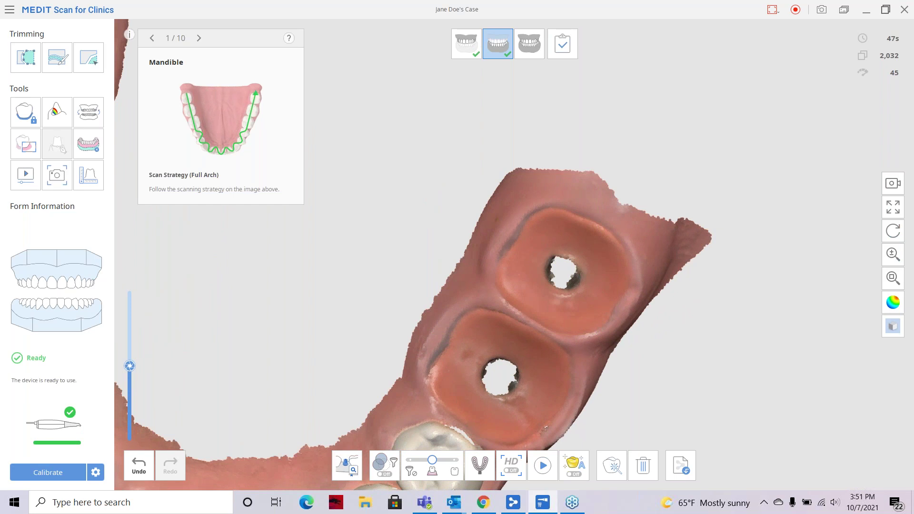
Delete all scan data from the mandible stage
scroll(327, 266, "down", 3)
right_click_drag(249, 288, 523, 409)
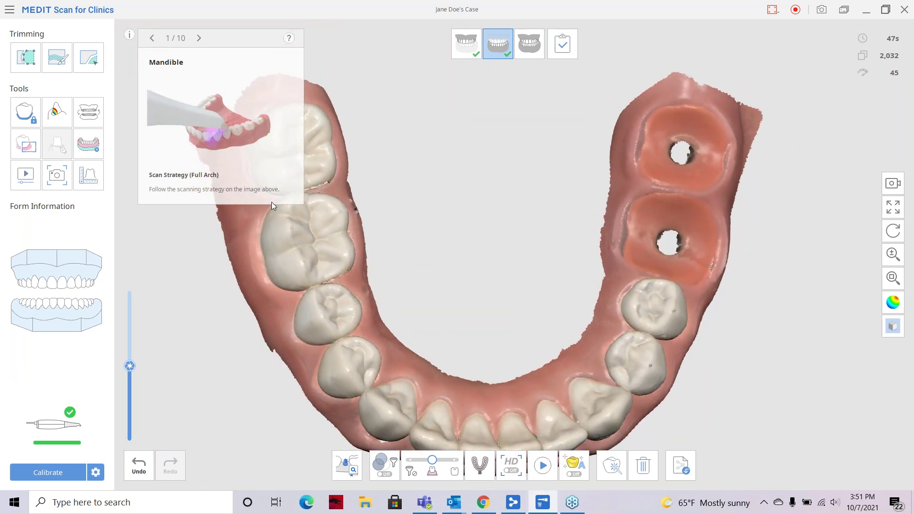
scroll(503, 361, "down", 2)
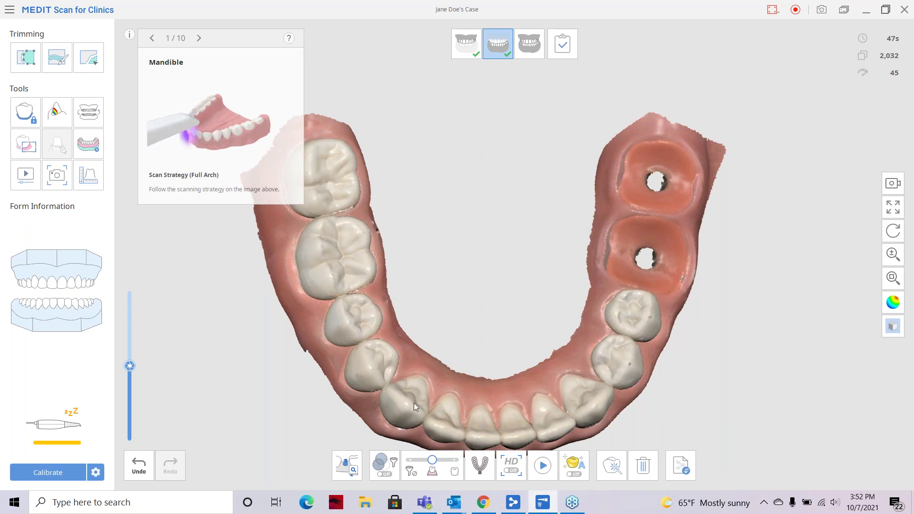
left_click(643, 470)
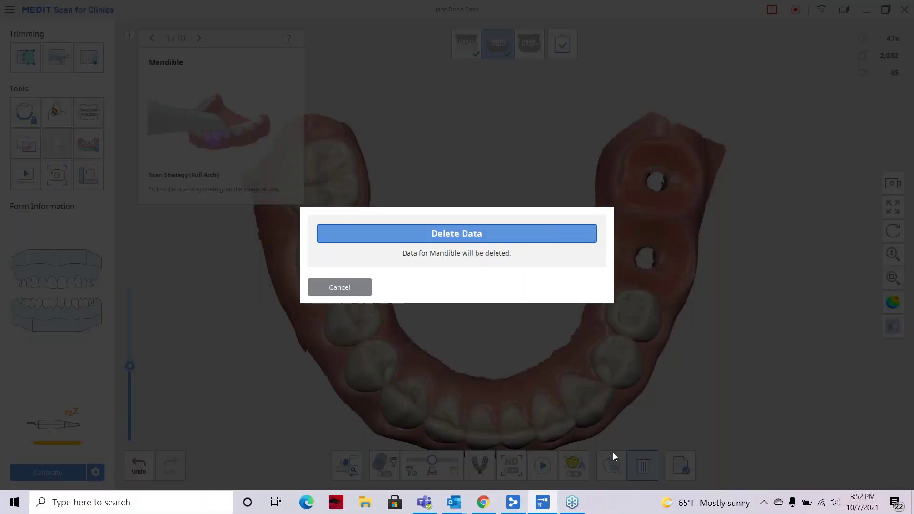
left_click(481, 240)
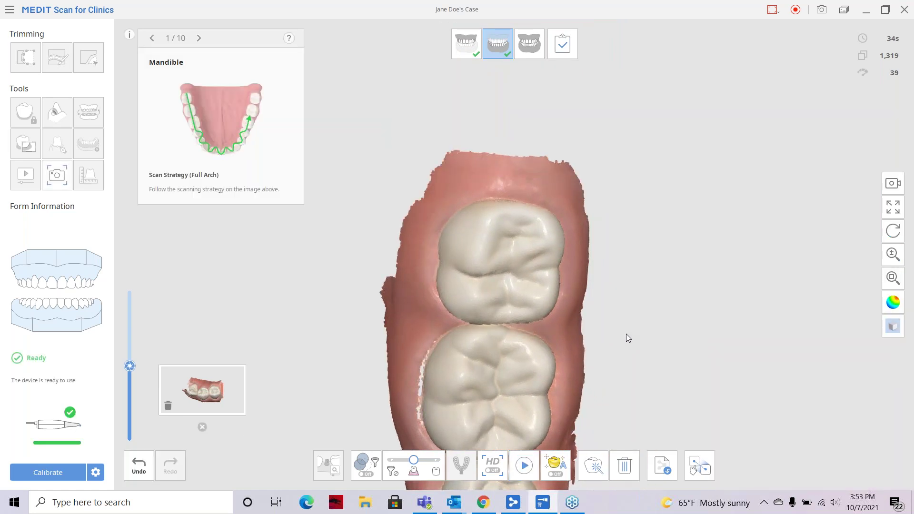
Swap to the unaligned mandible scan fragment and examine its teeth and scan edges from several angles
scroll(490, 336, "down", 4)
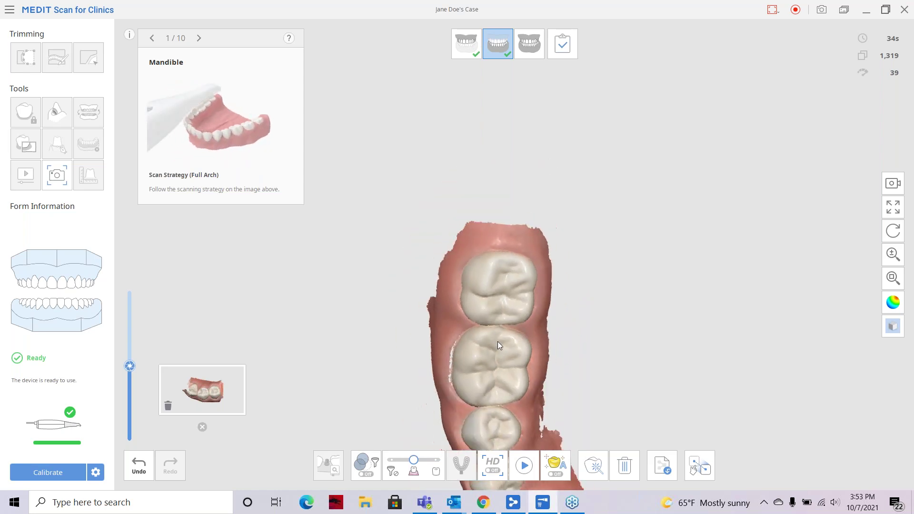
right_click_drag(515, 356, 452, 352)
left_click(219, 392)
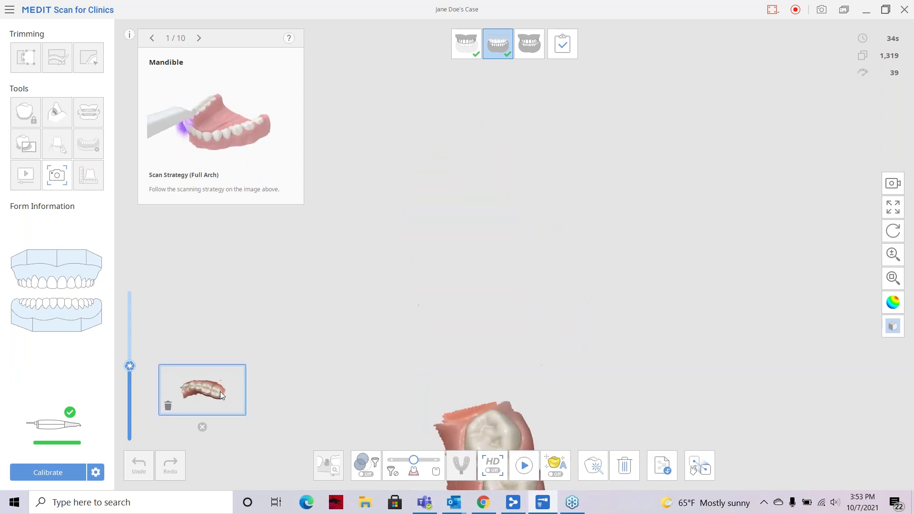
right_click_drag(561, 328, 499, 329)
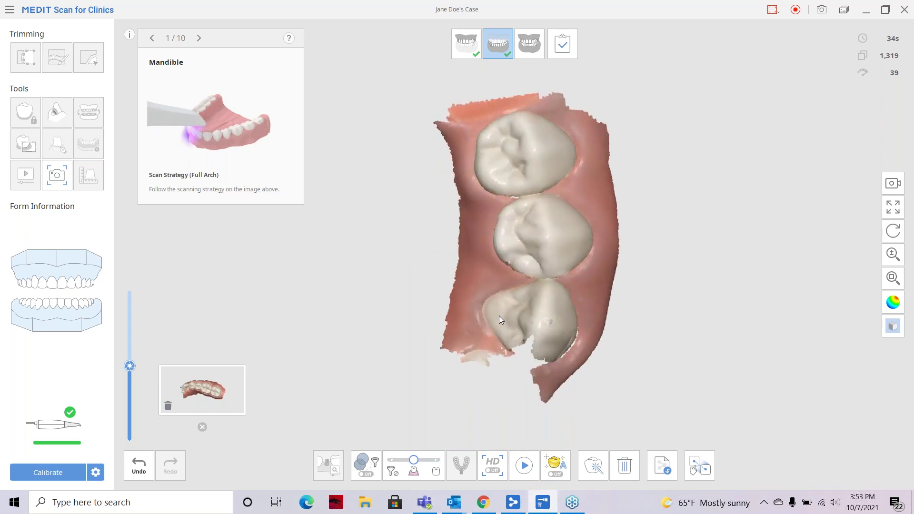
right_click_drag(501, 264, 493, 330)
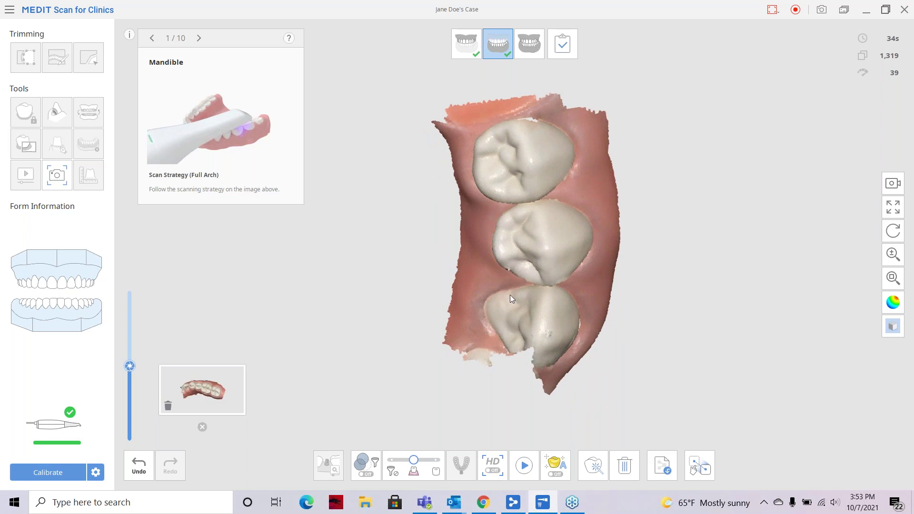
right_click_drag(538, 198, 604, 184)
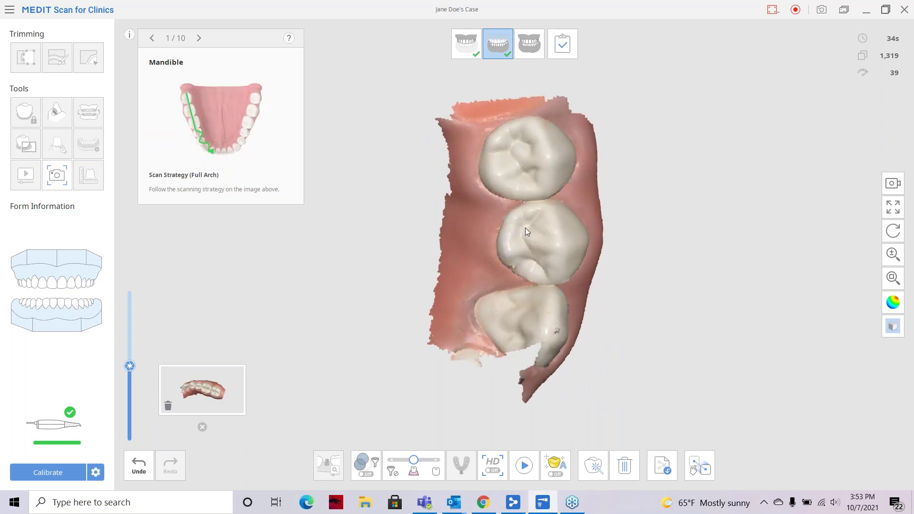
right_click_drag(527, 217, 542, 253)
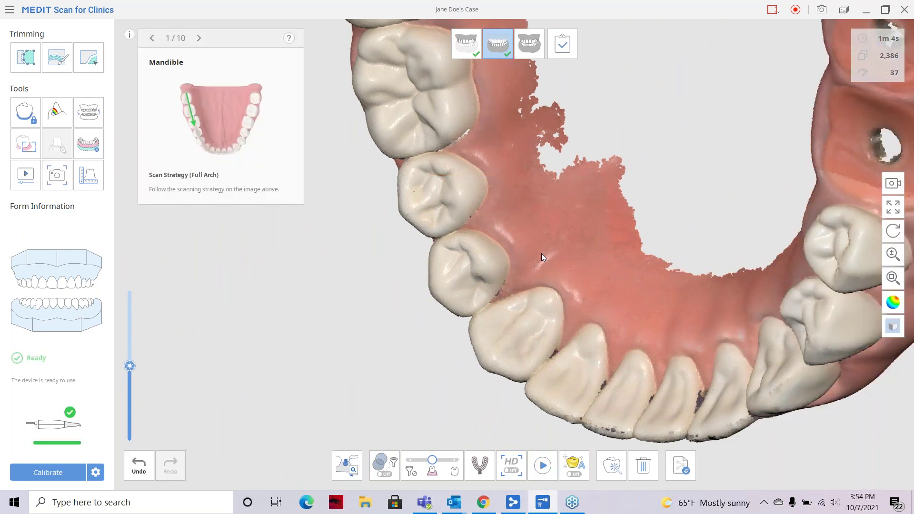
Remove the posterior teeth and gum opposite the two implant sites from the mandible scan with Polyline Trimming
left_click_drag(540, 247, 559, 278)
left_click_drag(371, 208, 434, 219)
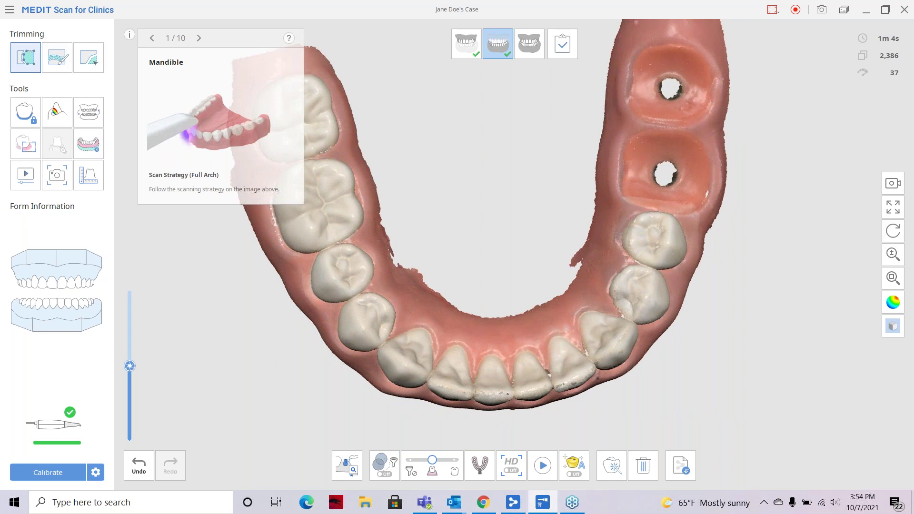
left_click(26, 57)
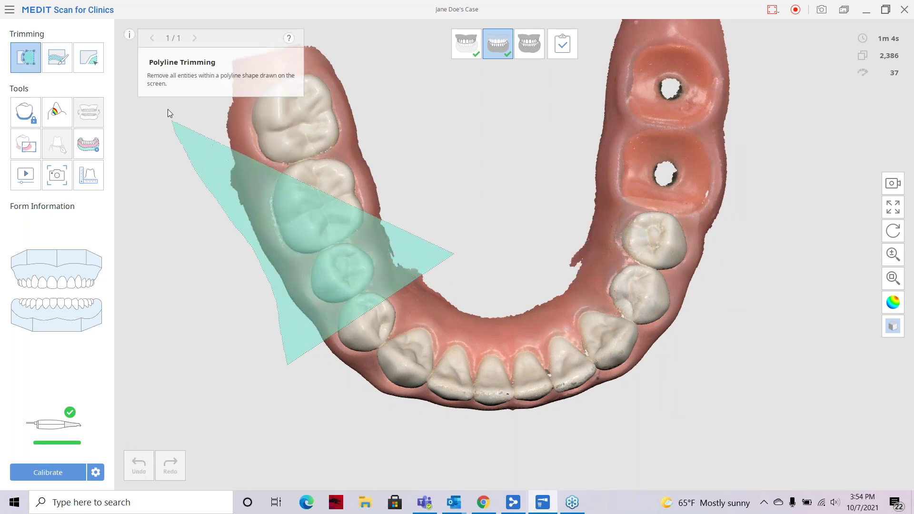
left_click(164, 90)
double_click(364, 25)
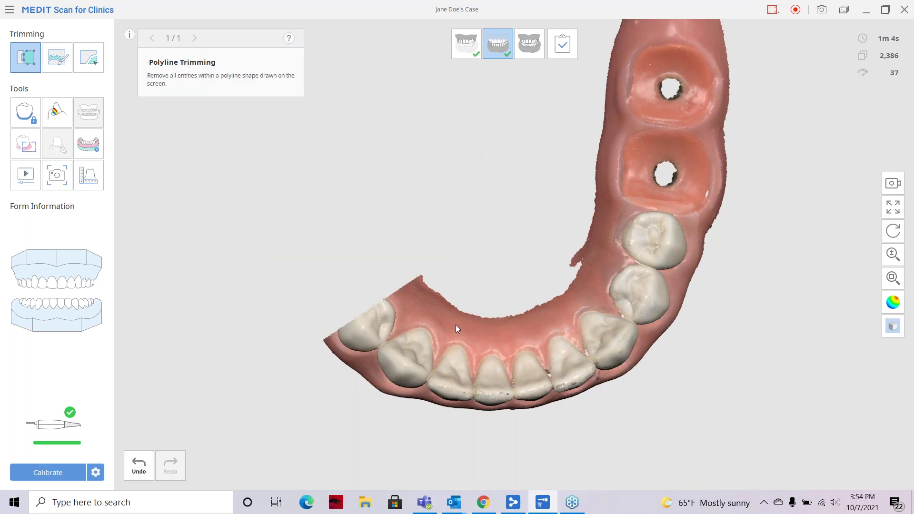
left_click(25, 53)
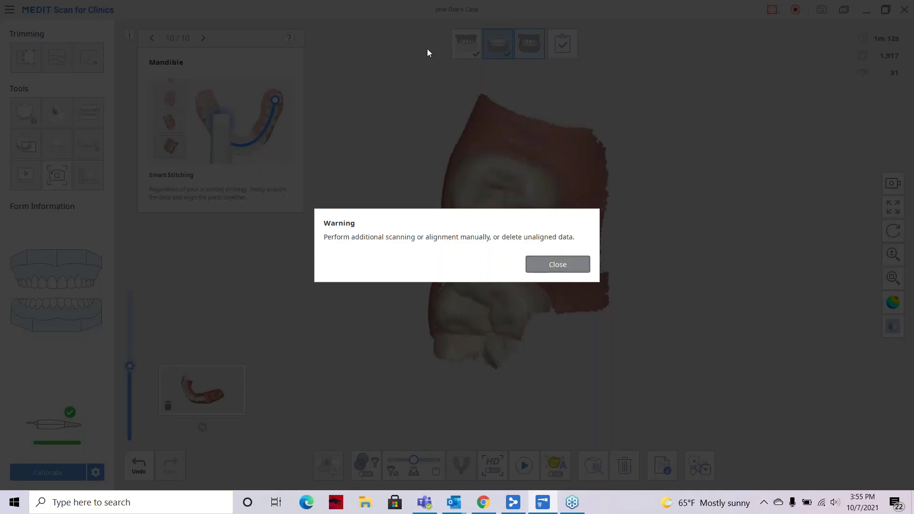
Dismiss the unaligned data warning and inspect the stitched full mandible arch
left_click(566, 263)
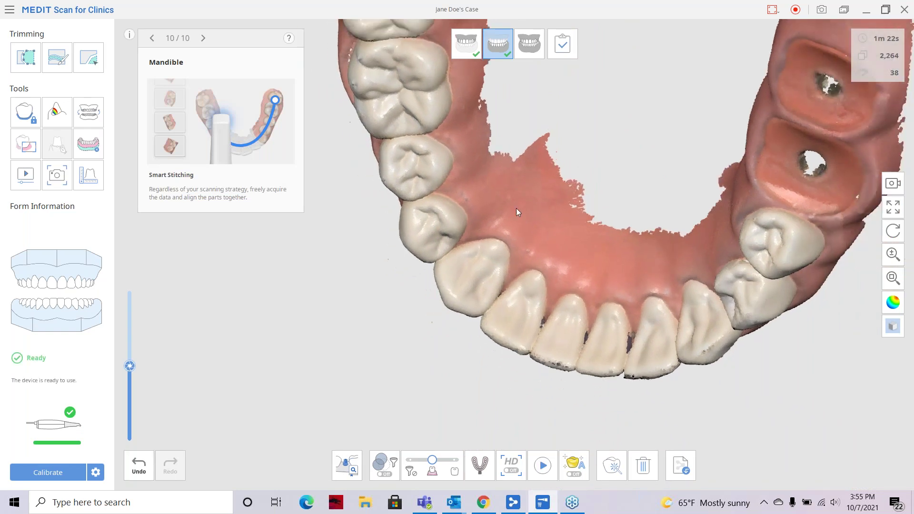
left_click_drag(567, 146, 501, 293)
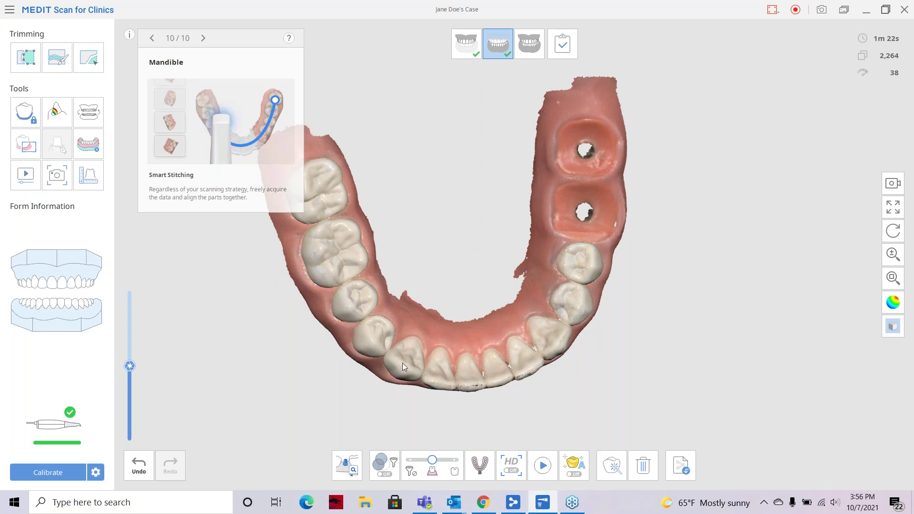
right_click_drag(474, 386, 449, 369)
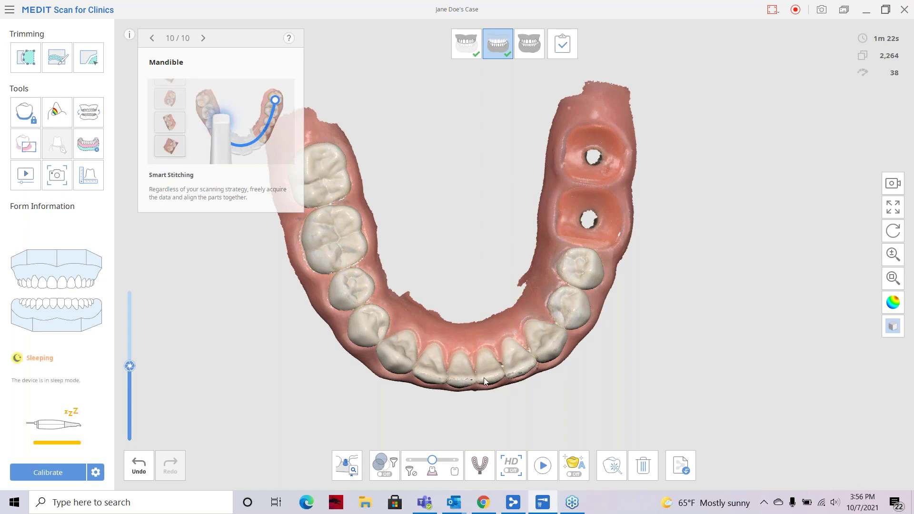
Review the Smart Stitching option in the scanning settings and return to the mandible scan
left_click(9, 11)
left_click(35, 48)
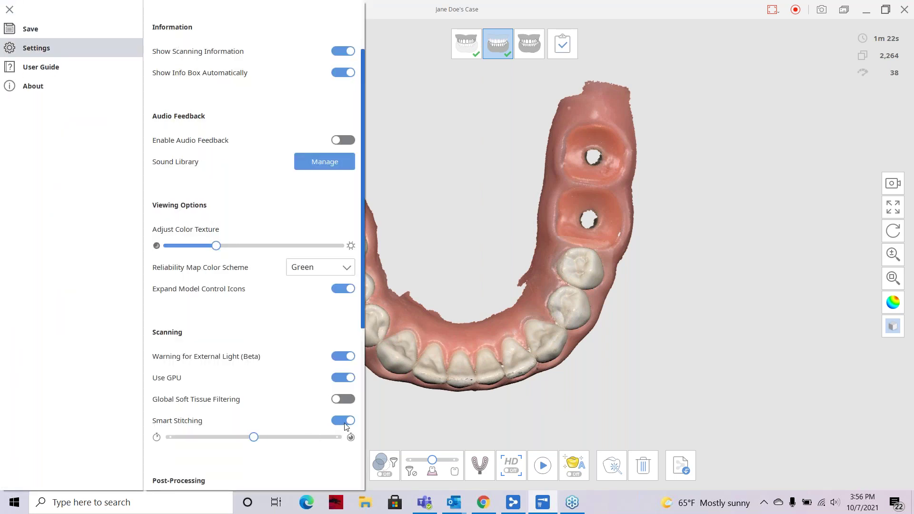
left_click(438, 418)
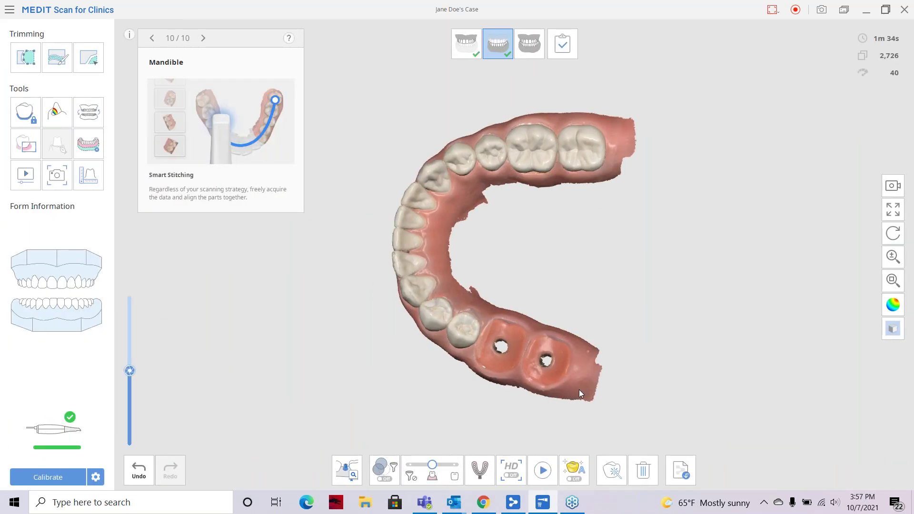
Examine the full mandible scan from the occlusal, side and front views
right_click_drag(448, 263, 401, 168)
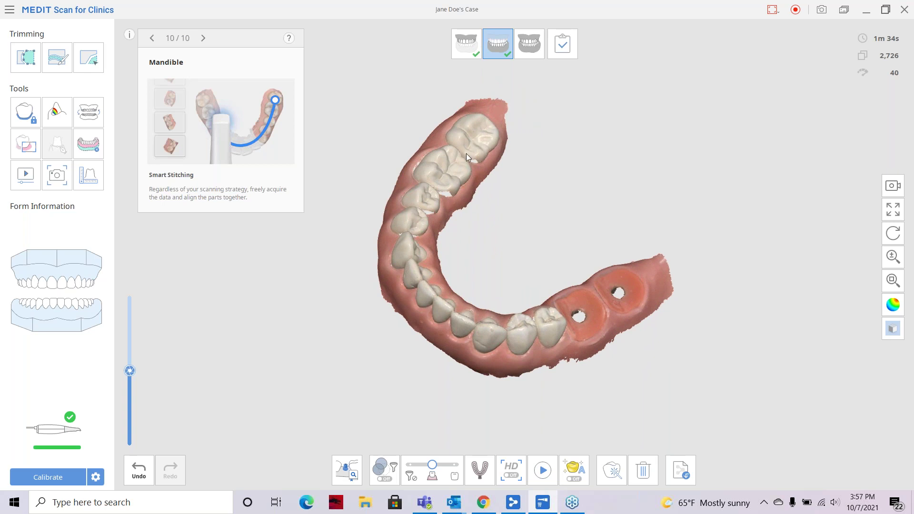
right_click_drag(442, 171, 390, 240)
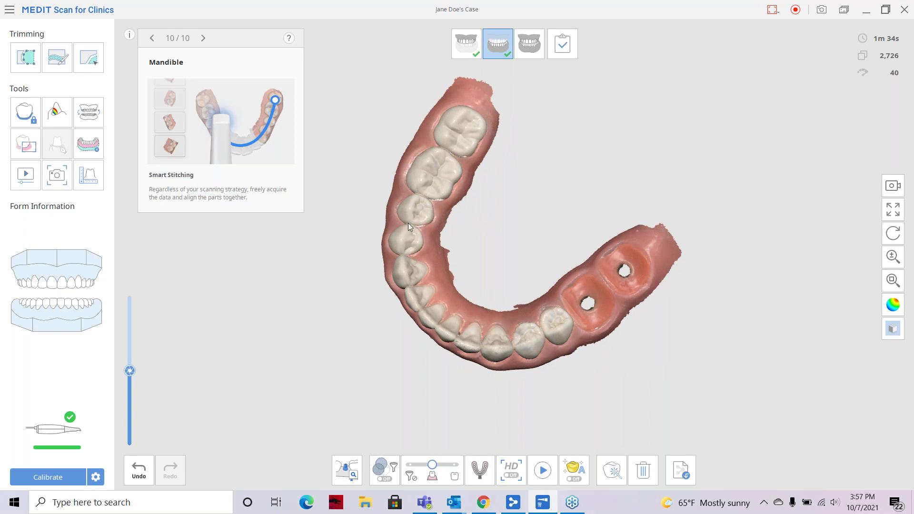
right_click_drag(450, 145, 418, 172)
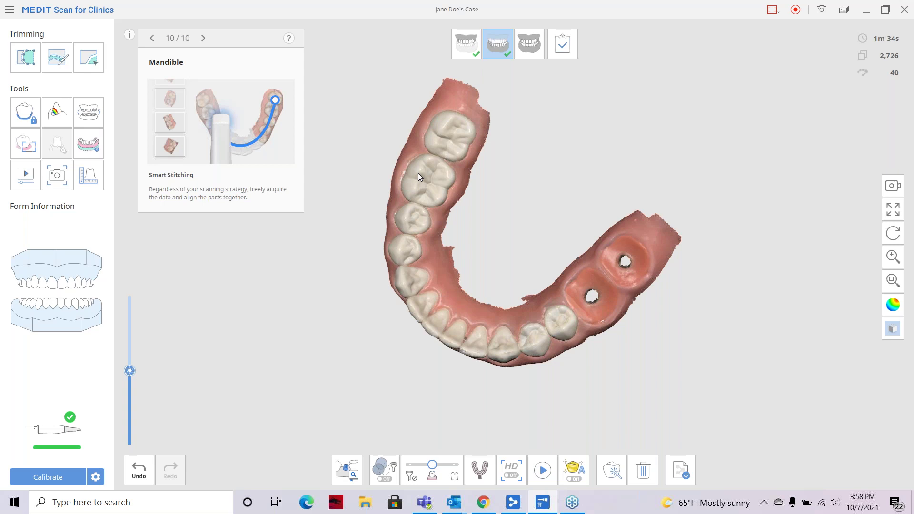
right_click_drag(473, 284, 562, 365)
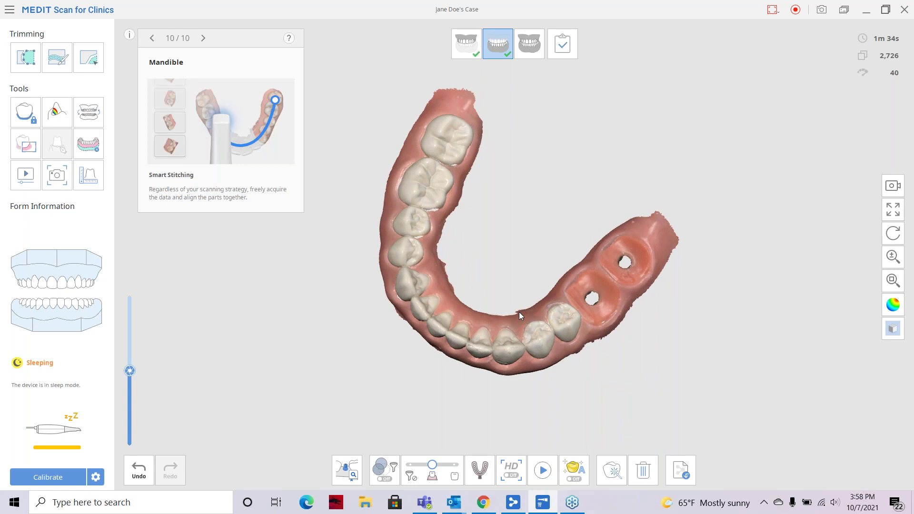
right_click_drag(437, 249, 639, 310)
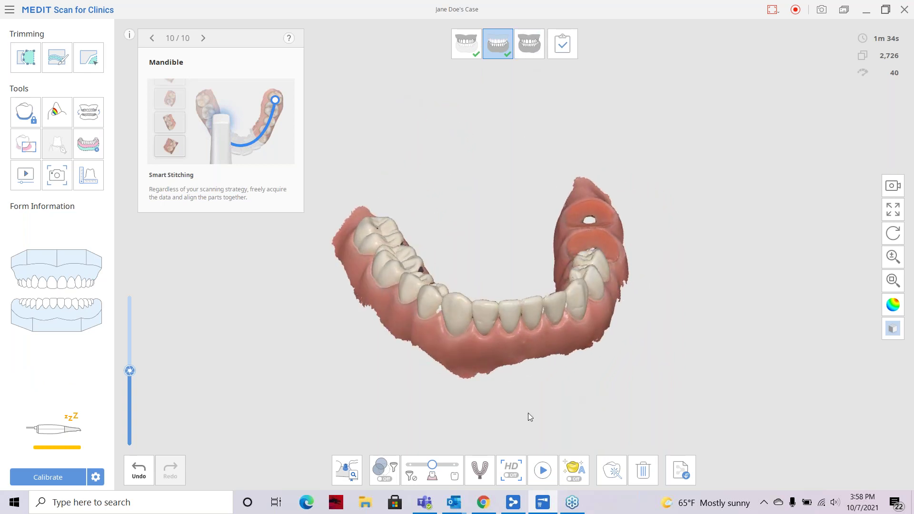
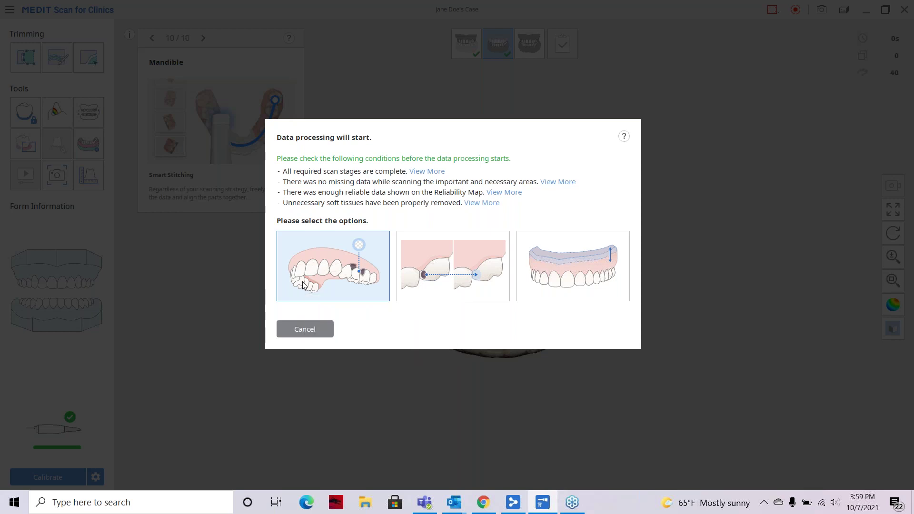
Explore the data processing options, trying the model base's Total Height, Minimum Base Height and Hollow Model settings, and cancel them
left_click(302, 285)
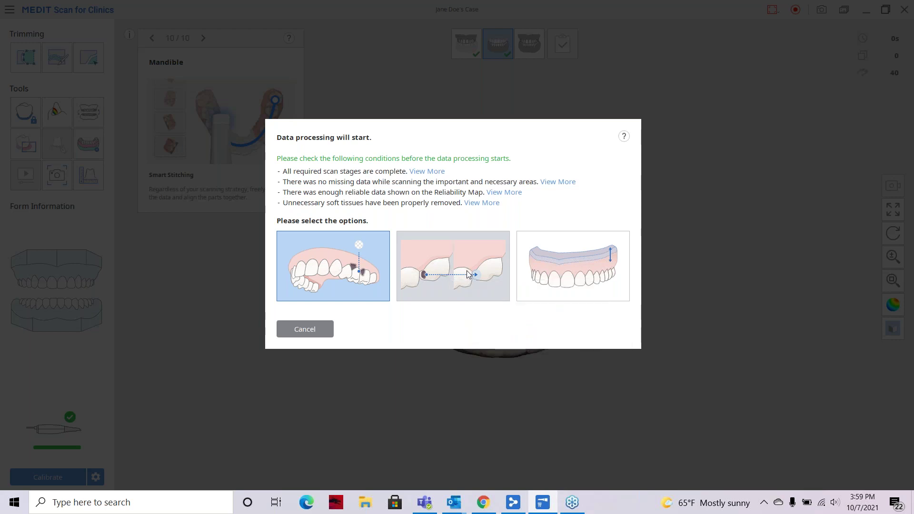
left_click(578, 262)
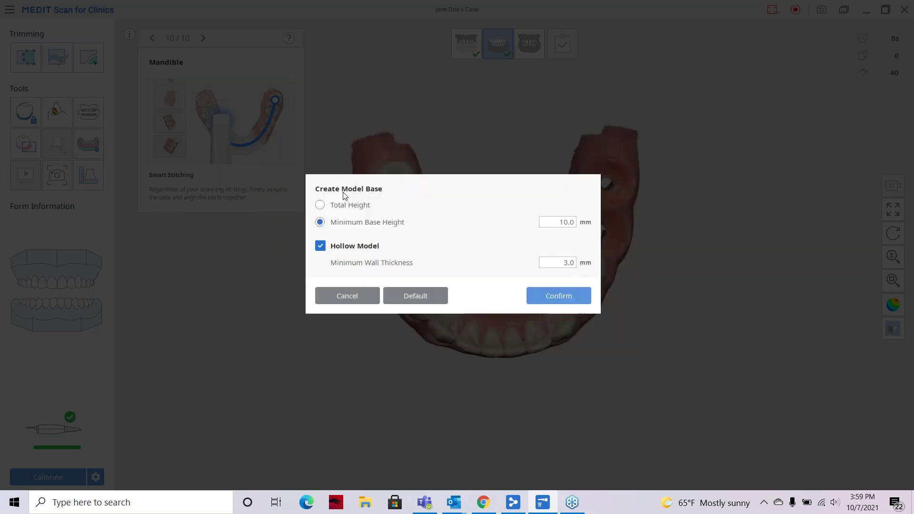
left_click(319, 205)
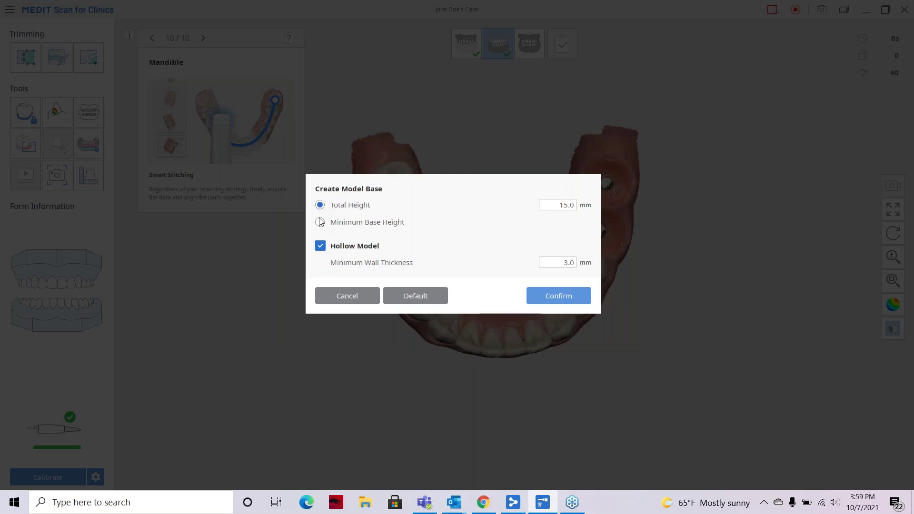
left_click(319, 224)
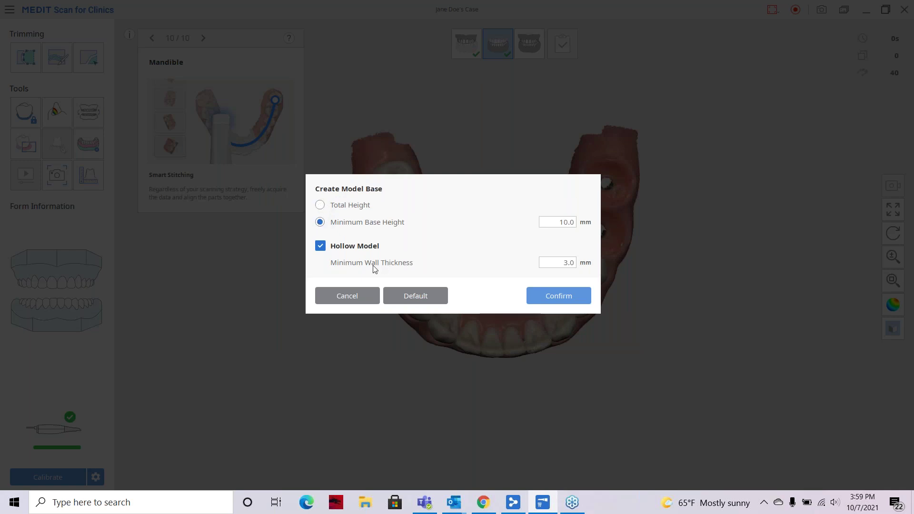
left_click(320, 246)
left_click(320, 245)
left_click(347, 295)
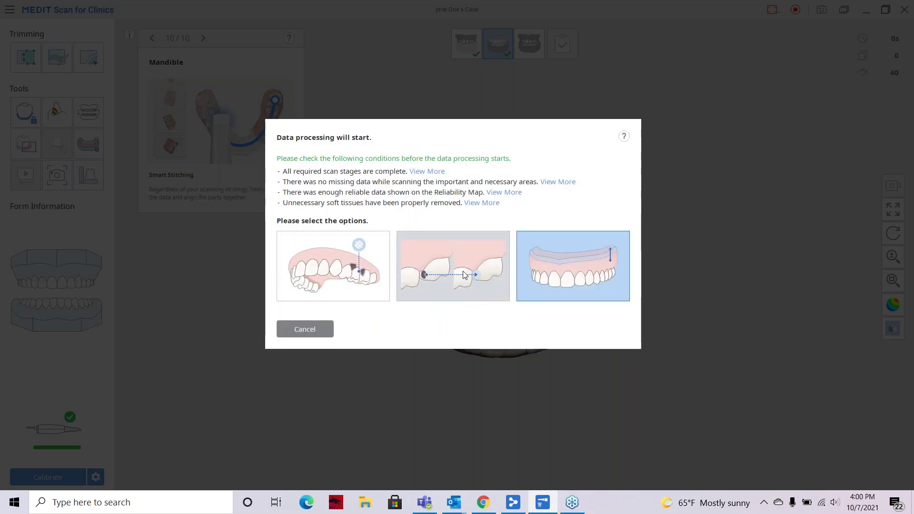
mouse_move(464, 274)
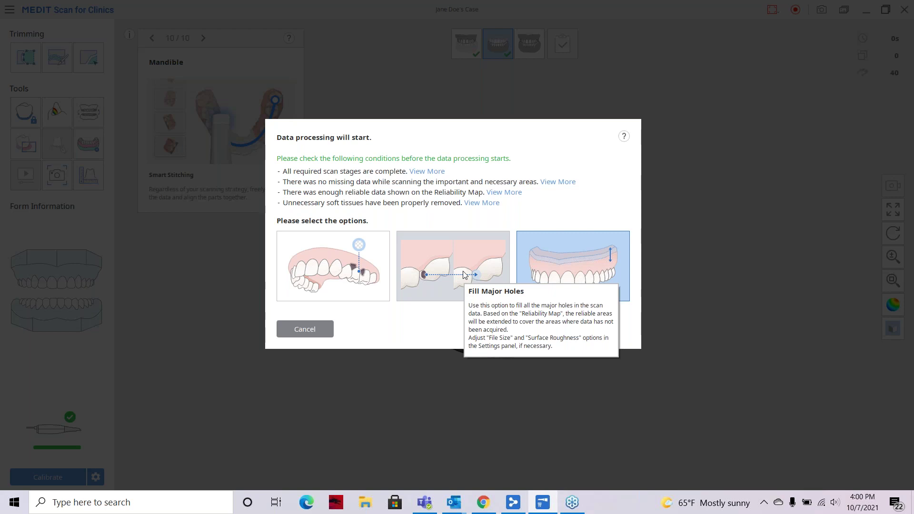